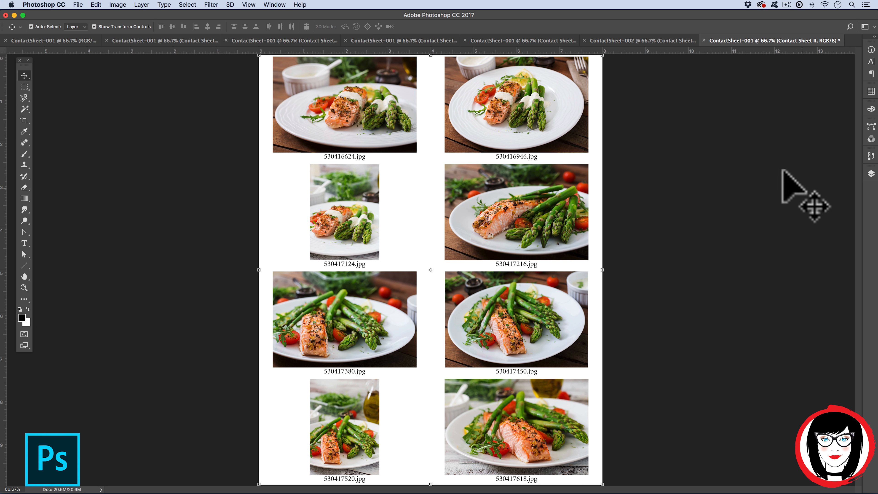
click(611, 40)
click(431, 41)
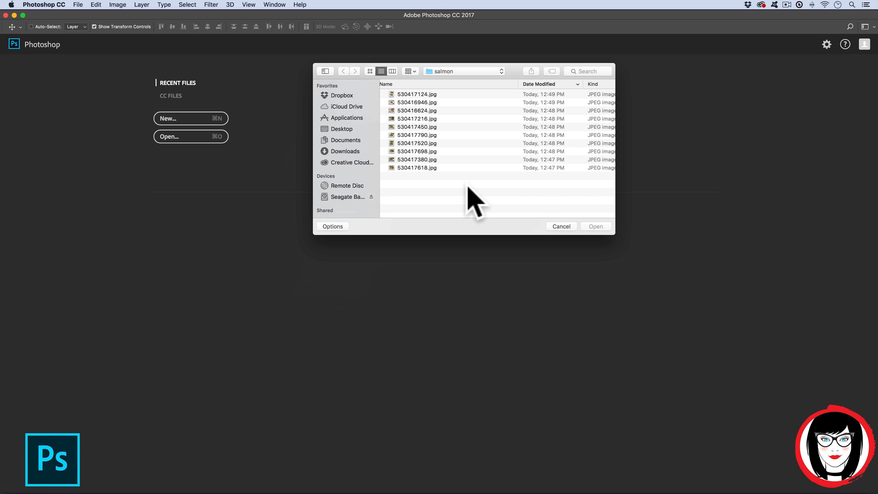
key(Escape)
Start Contact Sheet II and choose the salmon folder as the source images folder.
click(77, 4)
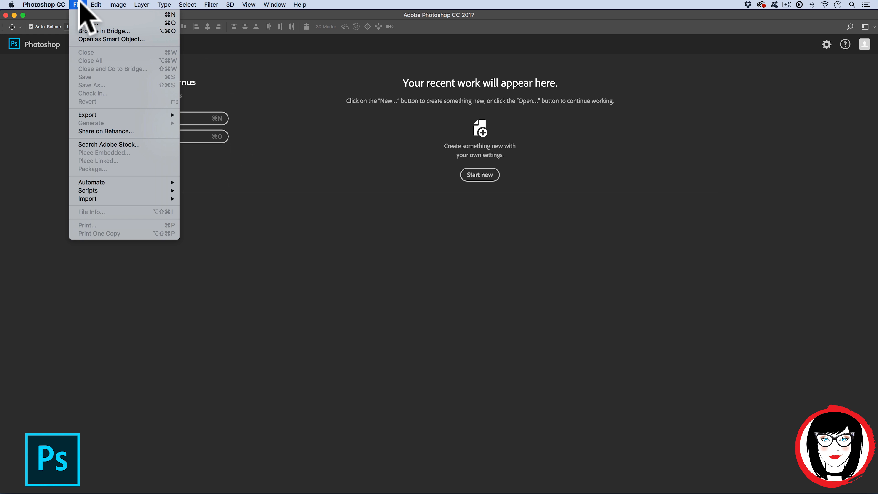
mouse_move(101, 182)
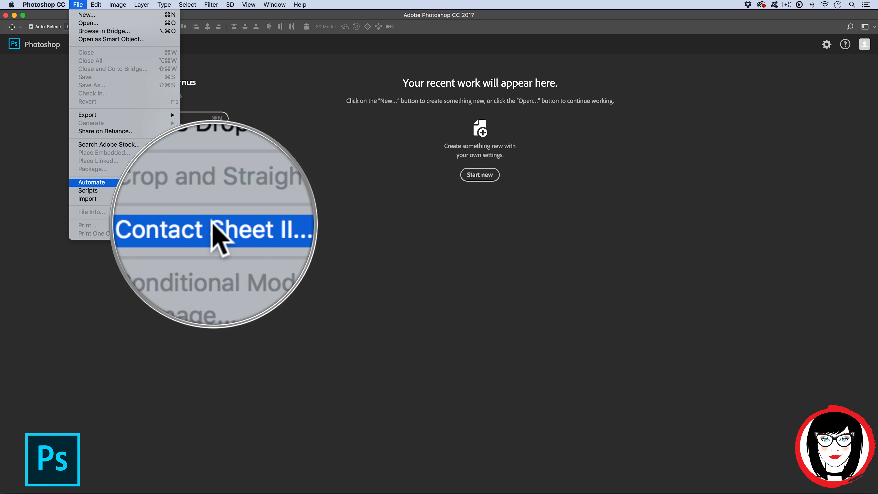
click(210, 221)
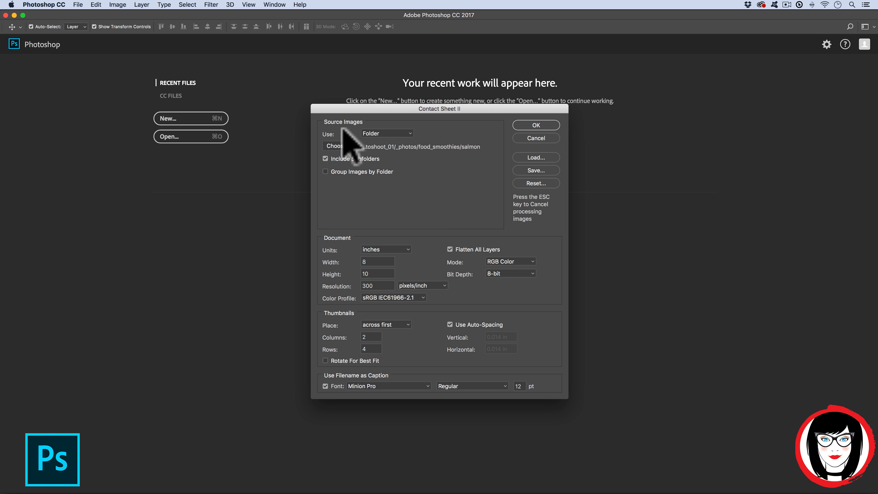
click(342, 146)
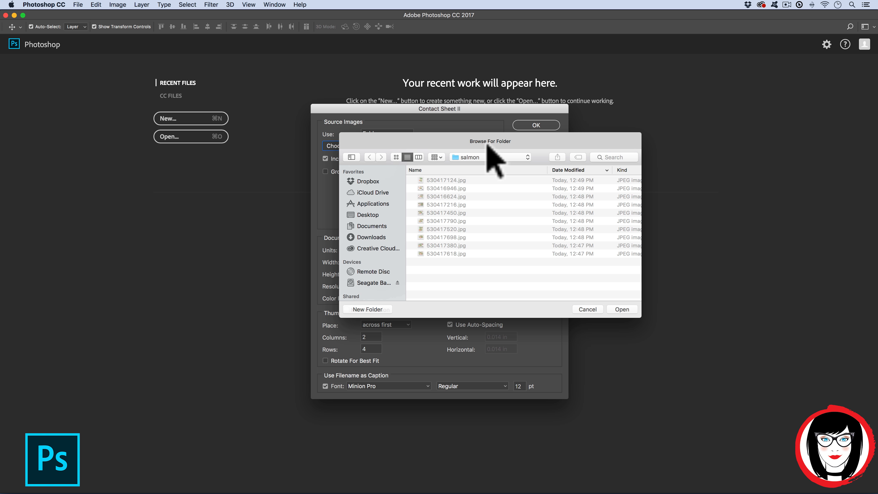
click(619, 309)
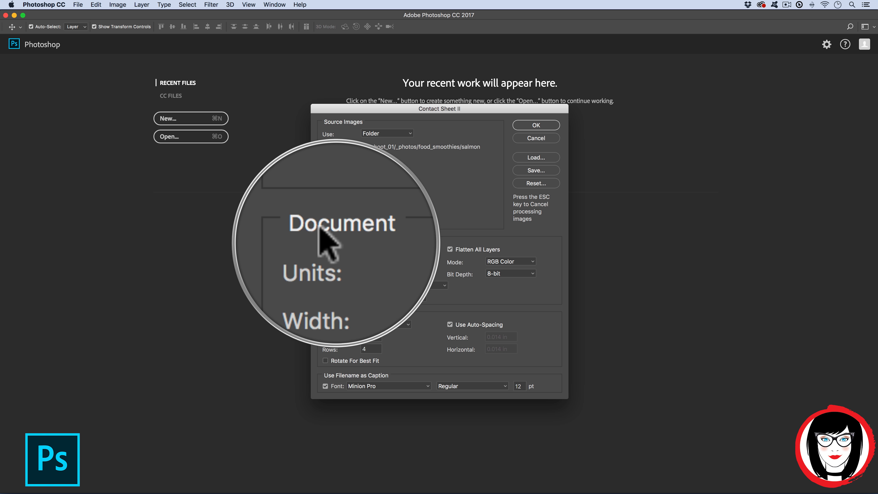
Set the contact sheet document width to 8 inches and keep thumbnail placement as across first.
click(364, 262)
text(8)
key(Tab)
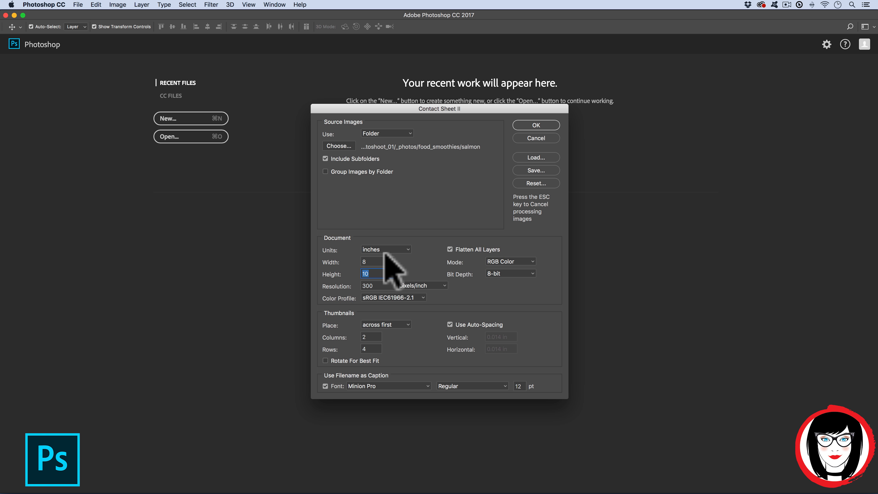
click(368, 285)
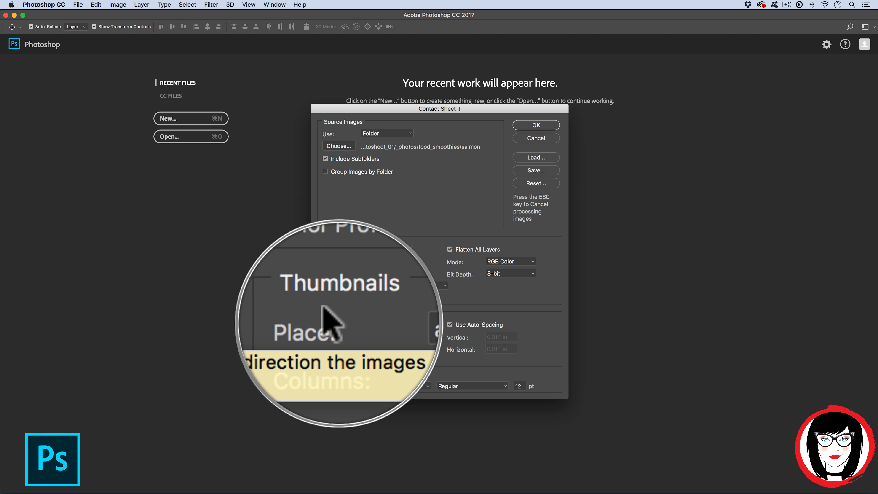
click(398, 325)
click(427, 322)
click(399, 325)
click(423, 331)
drag(373, 336, 345, 334)
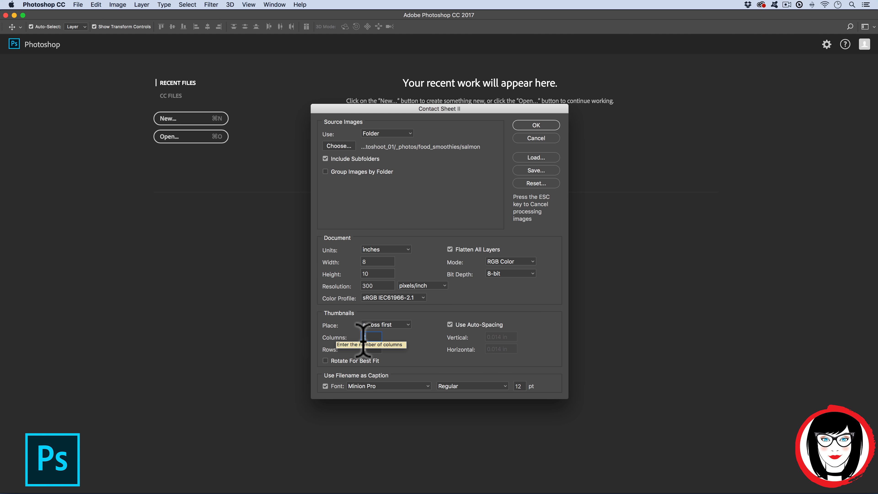
Set the thumbnail columns to 3 and generate the contact sheet.
drag(373, 349, 327, 318)
text(3)
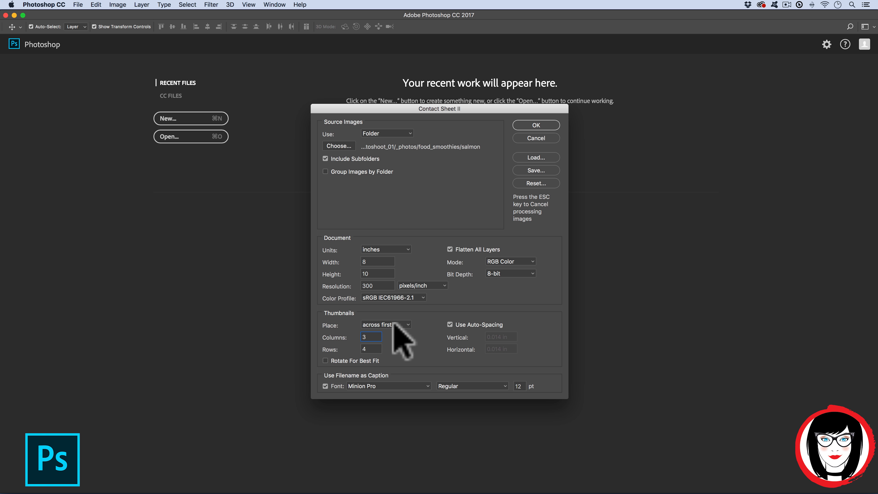
click(411, 340)
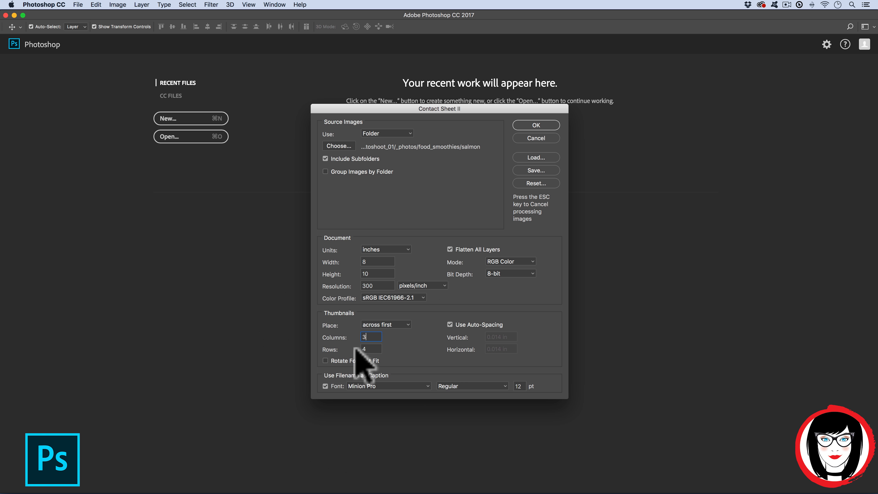
click(400, 337)
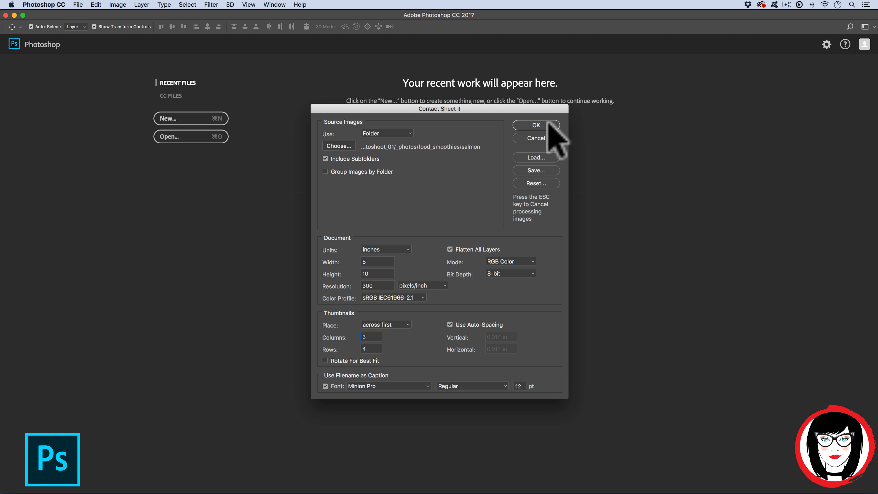
click(541, 124)
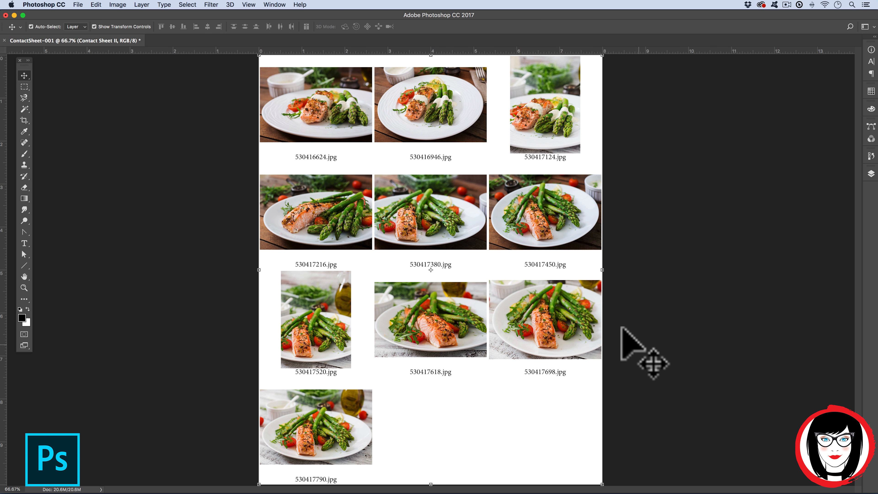
Run Contact Sheet II again with 4 columns and 6 rows of thumbnails.
click(661, 256)
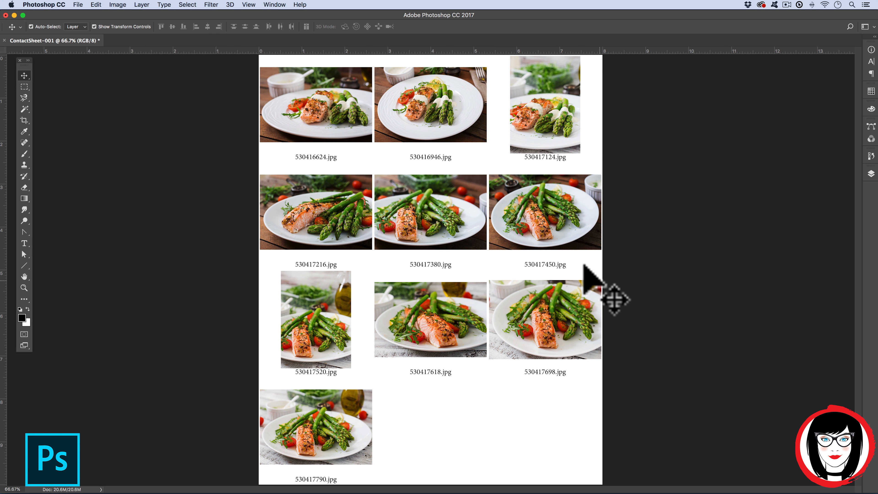
click(321, 217)
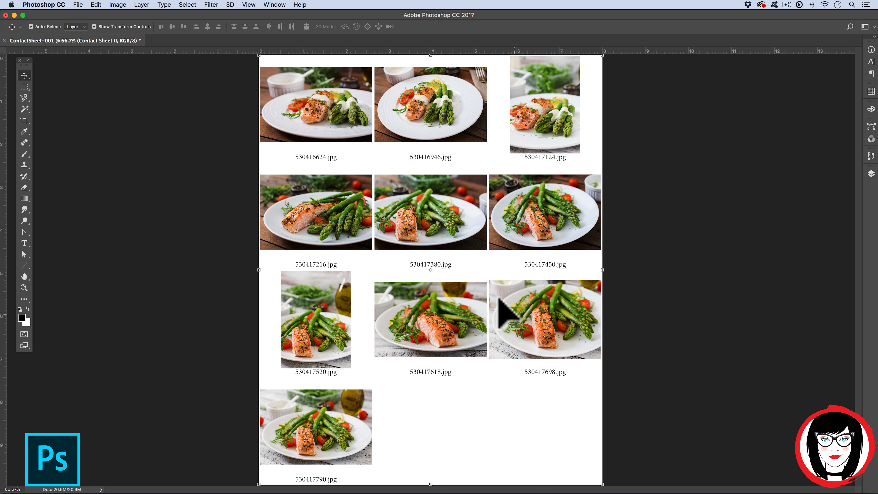
click(77, 5)
mouse_move(115, 181)
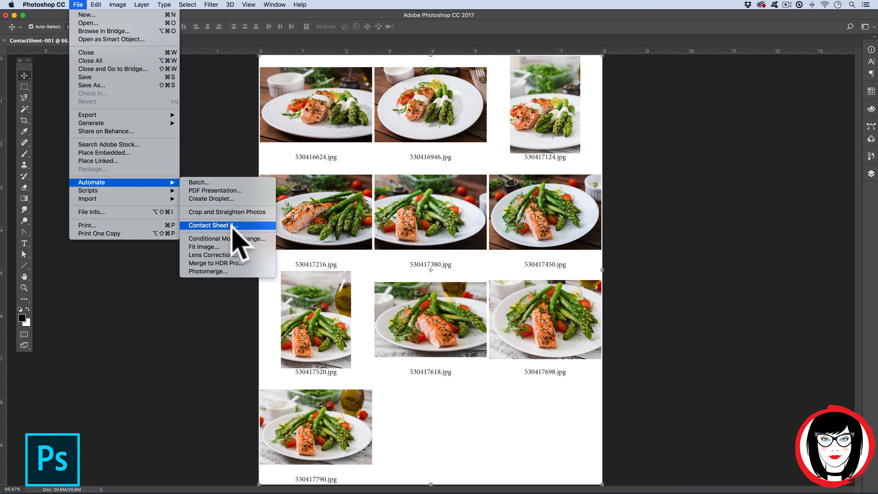
click(214, 229)
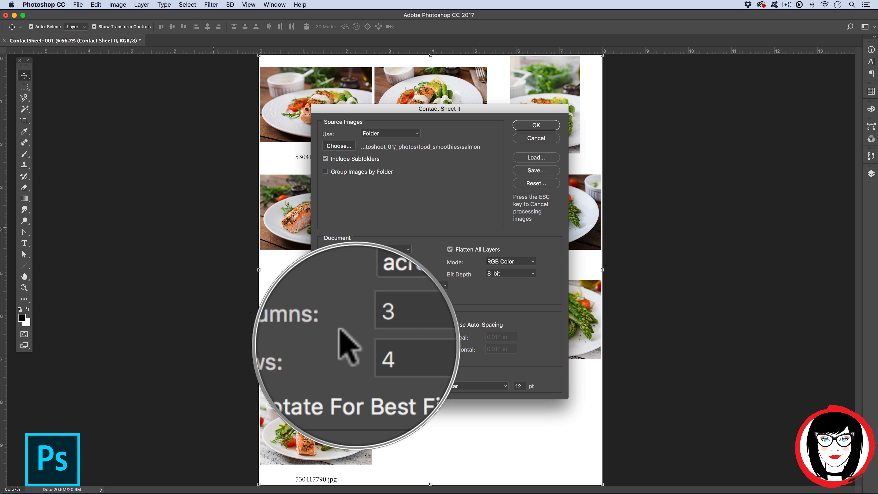
drag(440, 109, 612, 112)
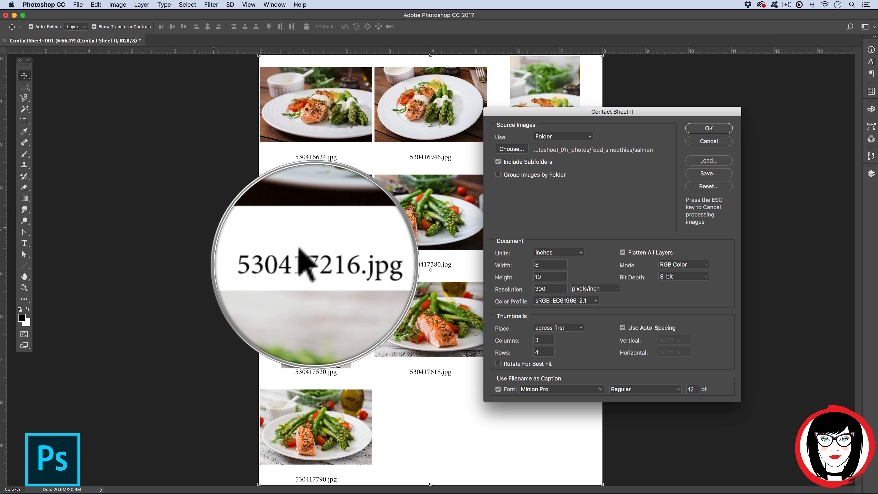
double_click(540, 340)
text(4)
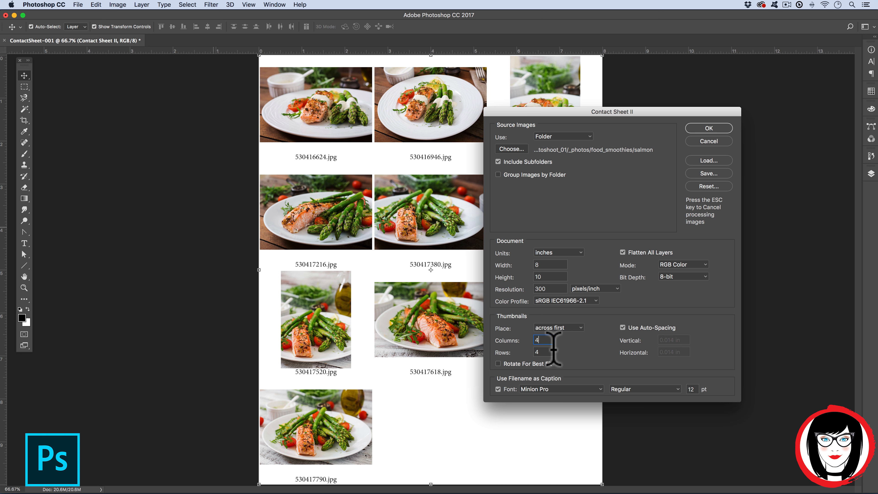
double_click(539, 352)
text(6)
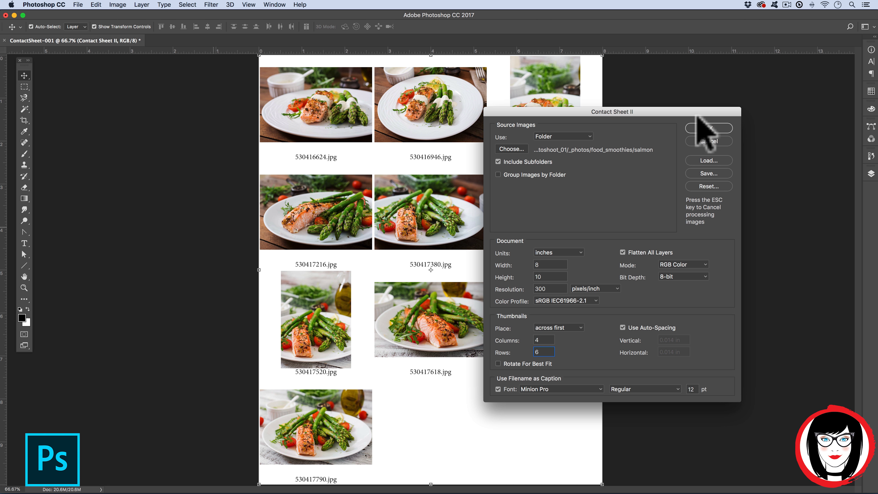
click(708, 128)
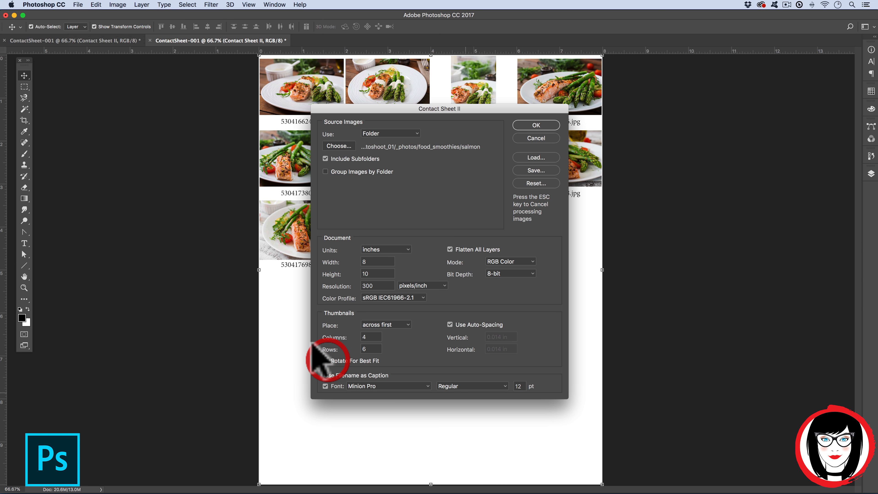
Run Contact Sheet II again with Rotate For Best Fit enabled and 3 columns.
click(326, 360)
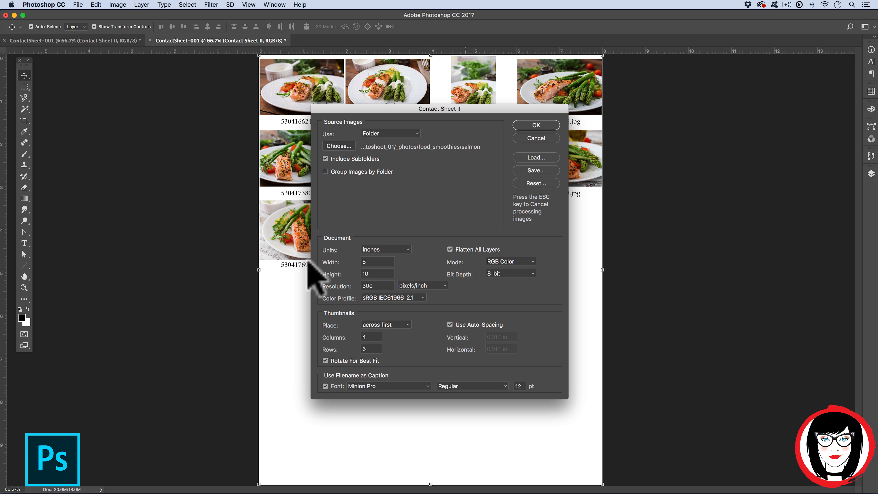
click(365, 337)
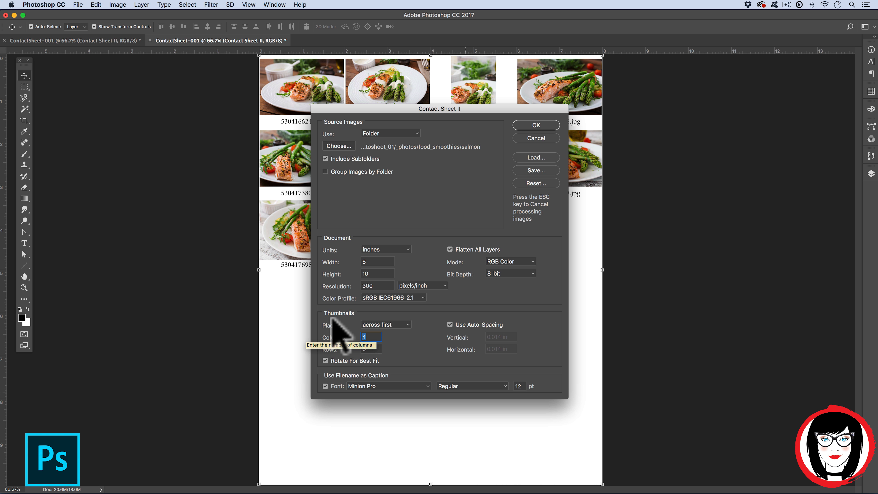
text(3)
click(372, 349)
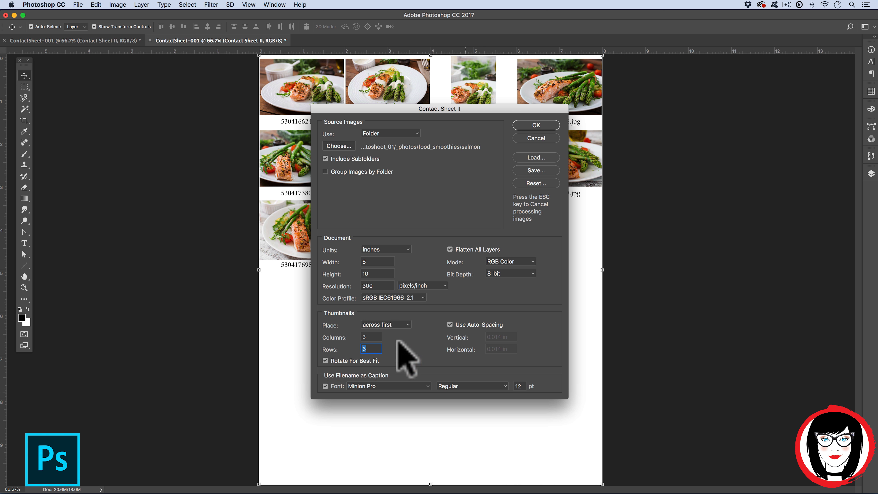
click(537, 125)
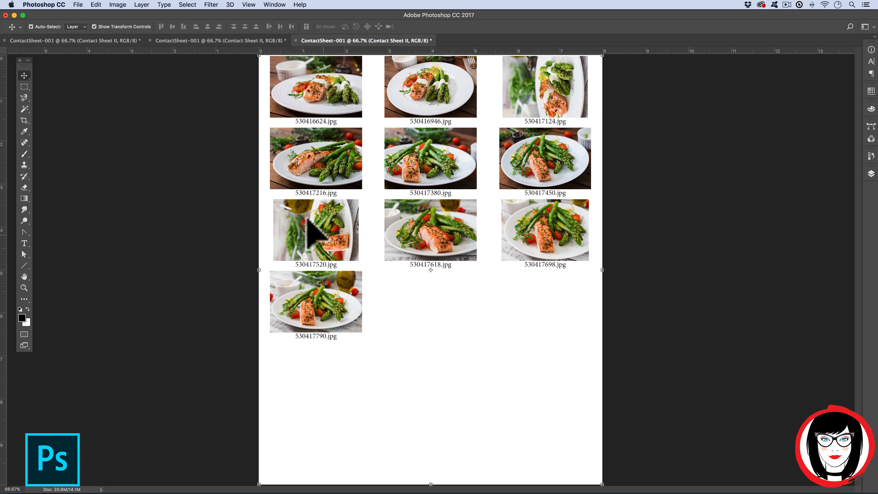
Switch between the generated contact sheet documents to compare their layouts.
click(170, 41)
click(133, 41)
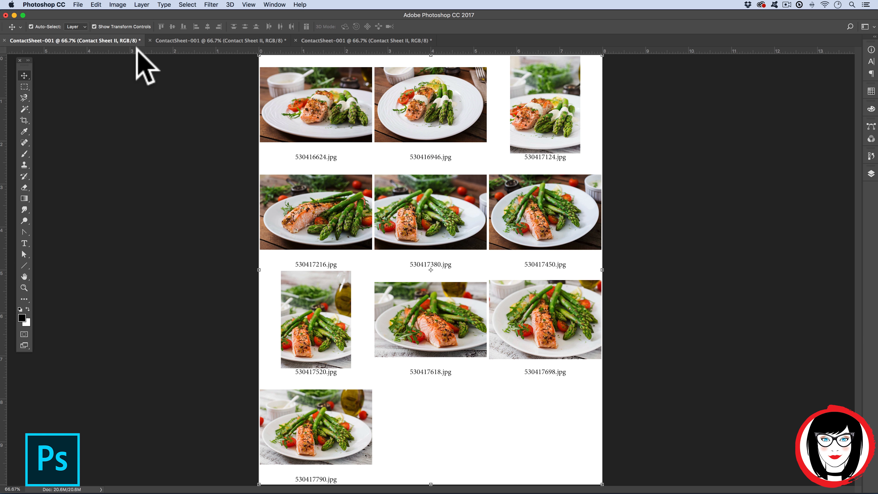